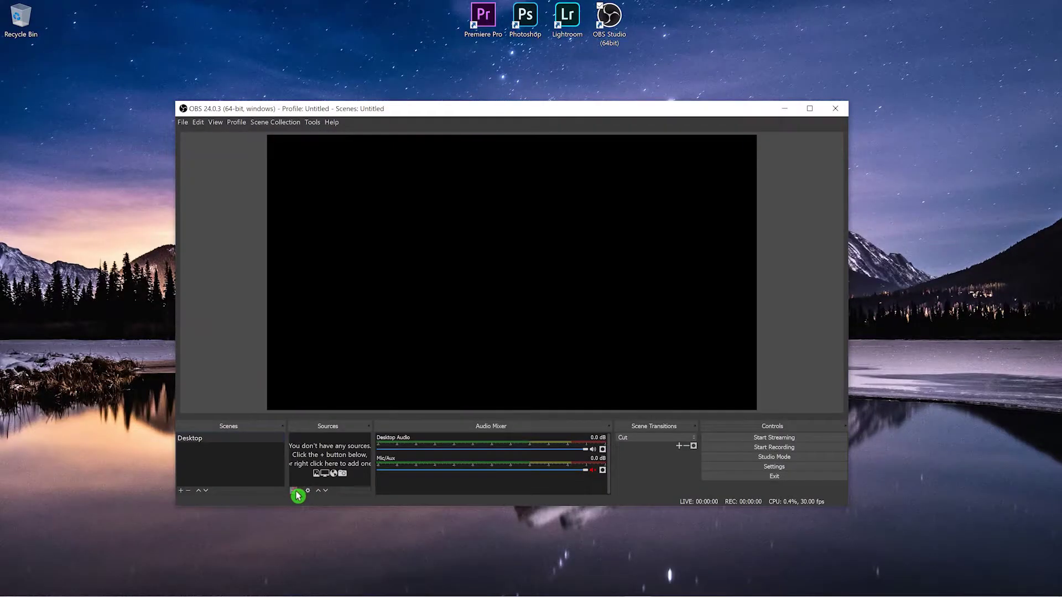
# Add a Display 1 Display Capture source to the Desktop scene and fit it to screen
pyautogui.click(294, 491)
pyautogui.click(339, 365)
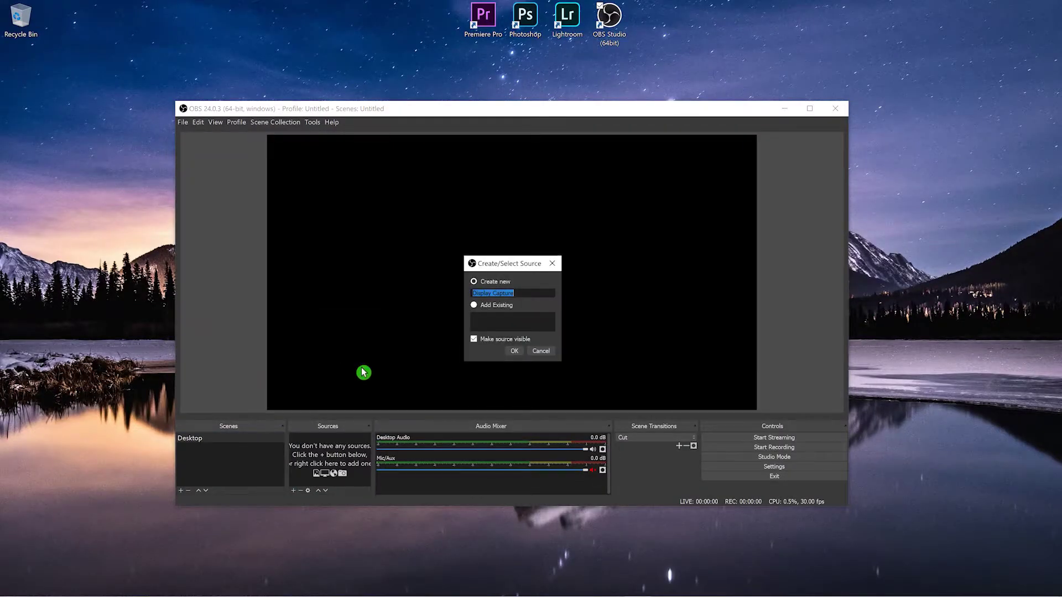
pyautogui.click(513, 351)
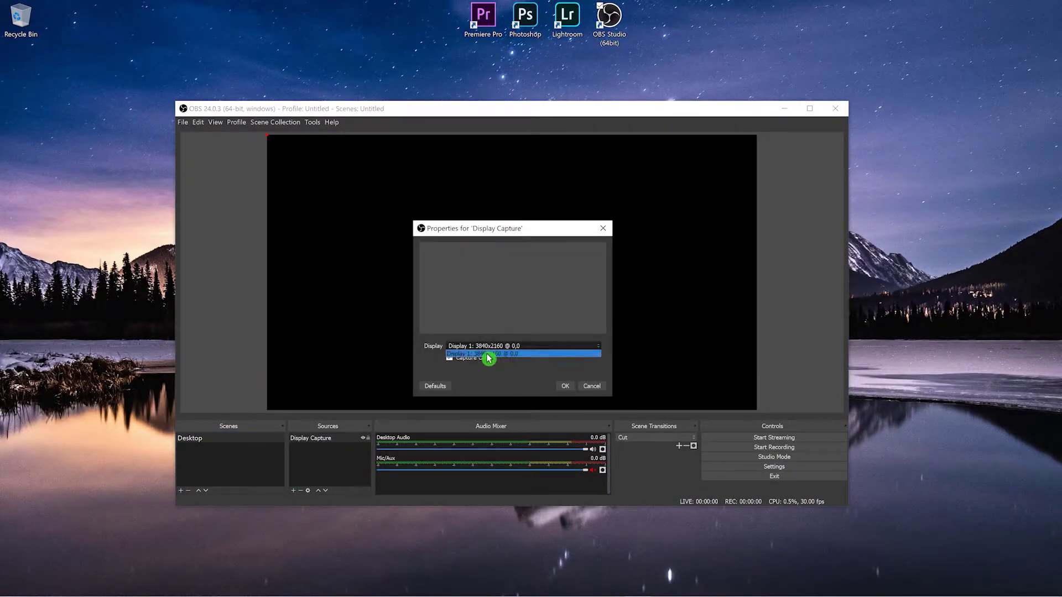
pyautogui.click(563, 388)
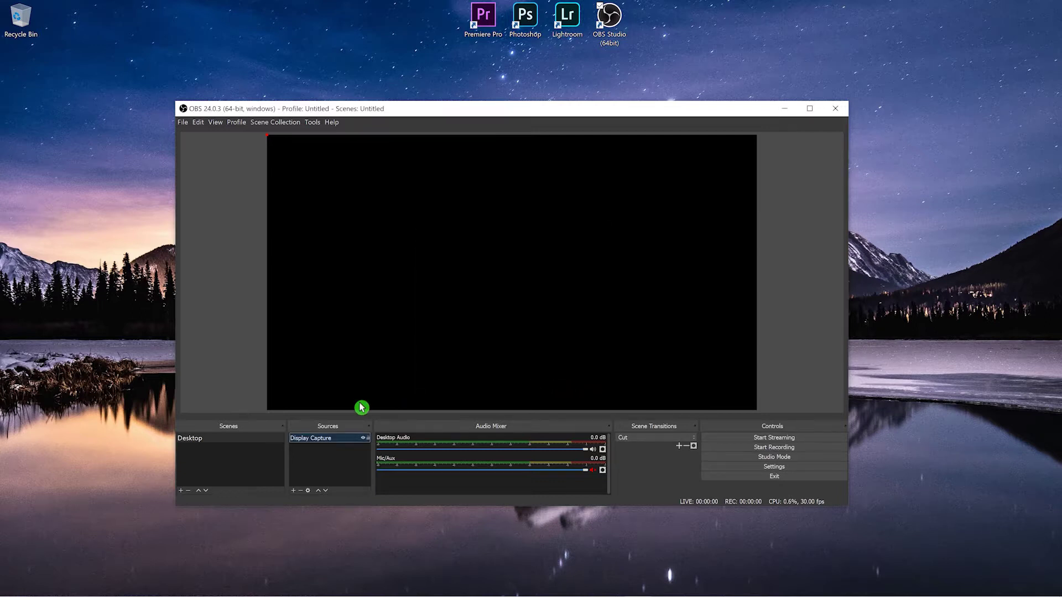
pyautogui.rightClick(336, 303)
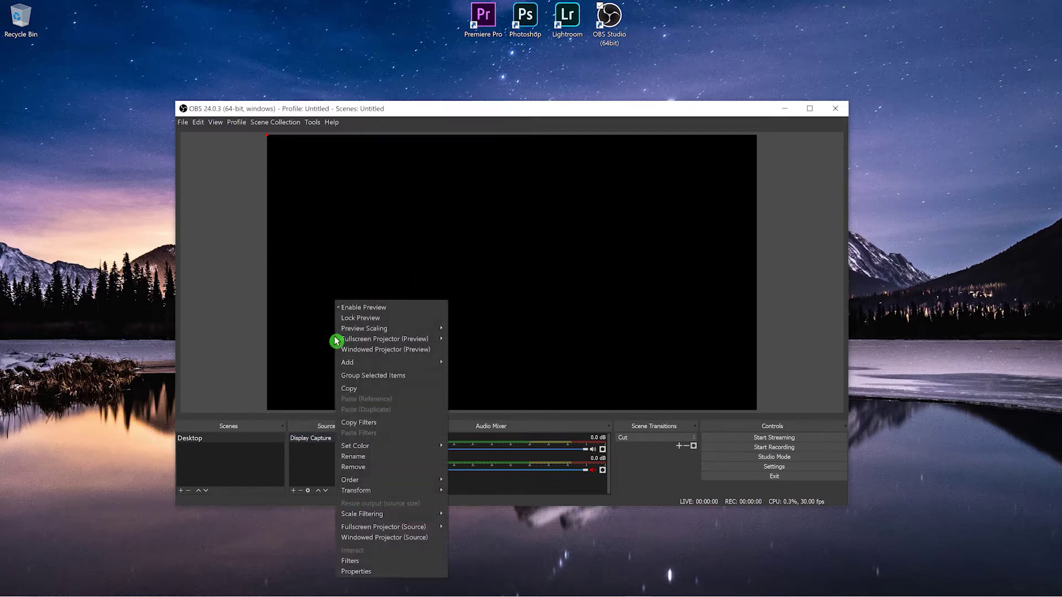
pyautogui.moveTo(375, 492)
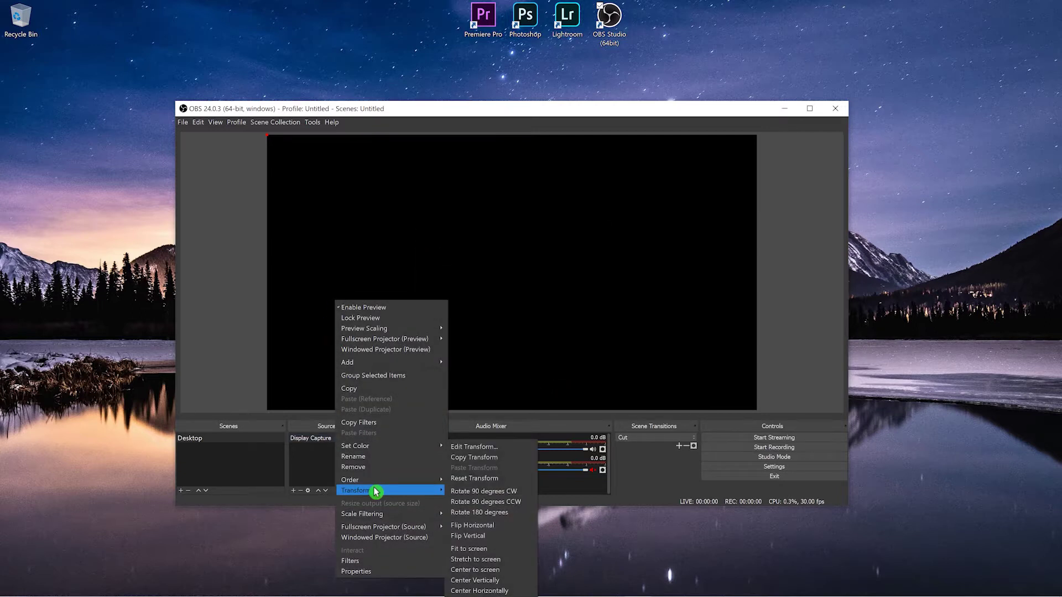
pyautogui.click(490, 551)
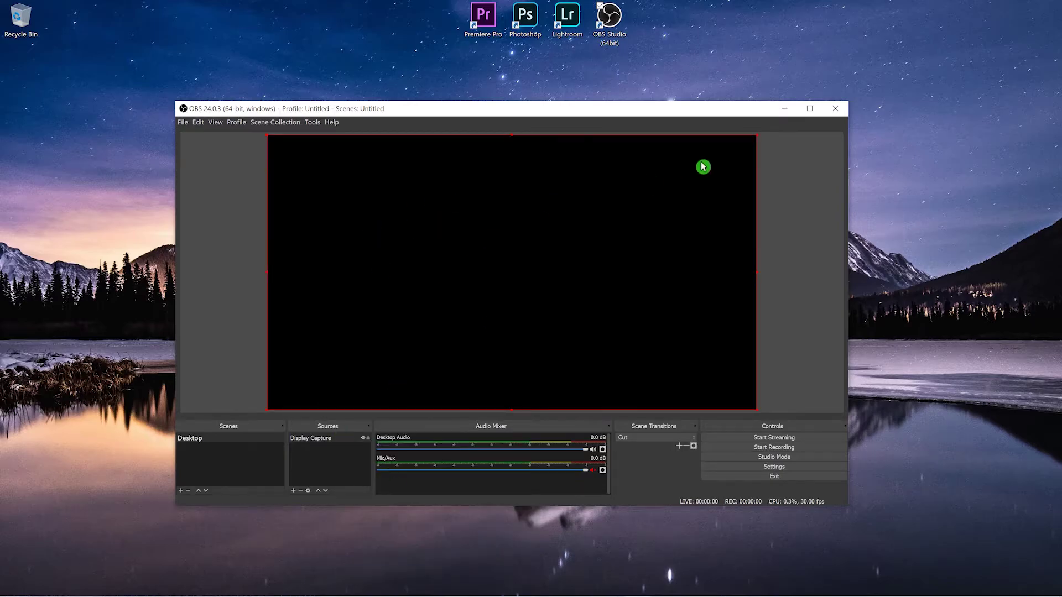
# Close OBS Studio and relaunch it on the high-performance NVIDIA processor
pyautogui.click(837, 108)
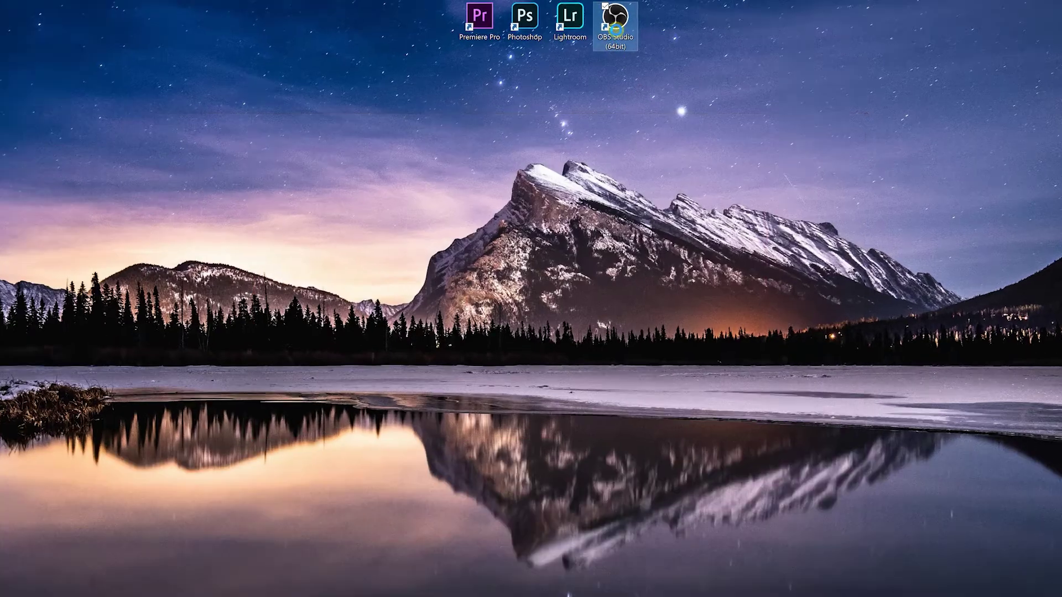
pyautogui.rightClick(611, 32)
pyautogui.moveTo(603, 81)
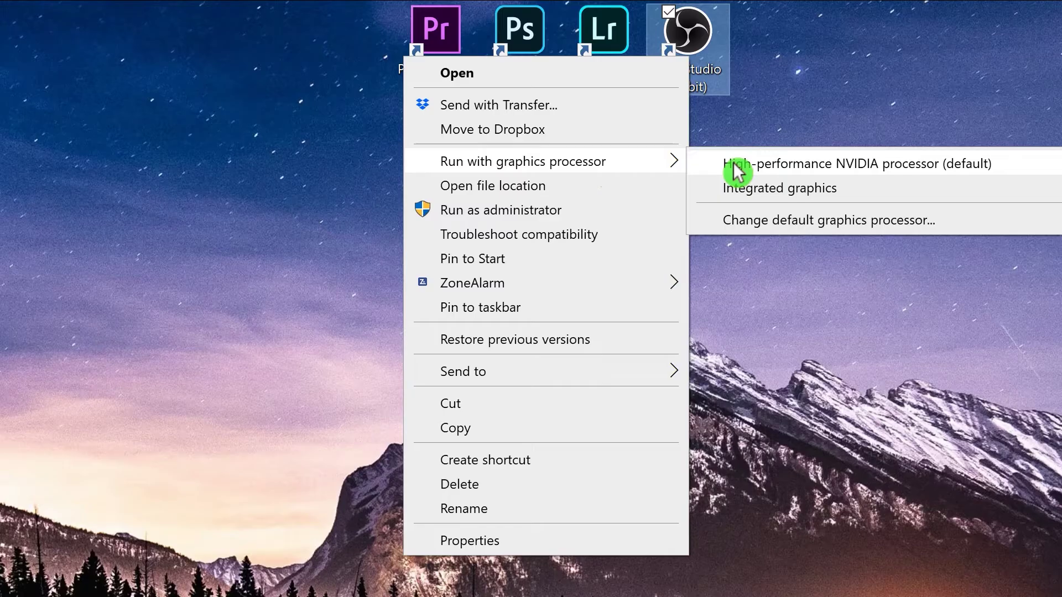
pyautogui.click(739, 171)
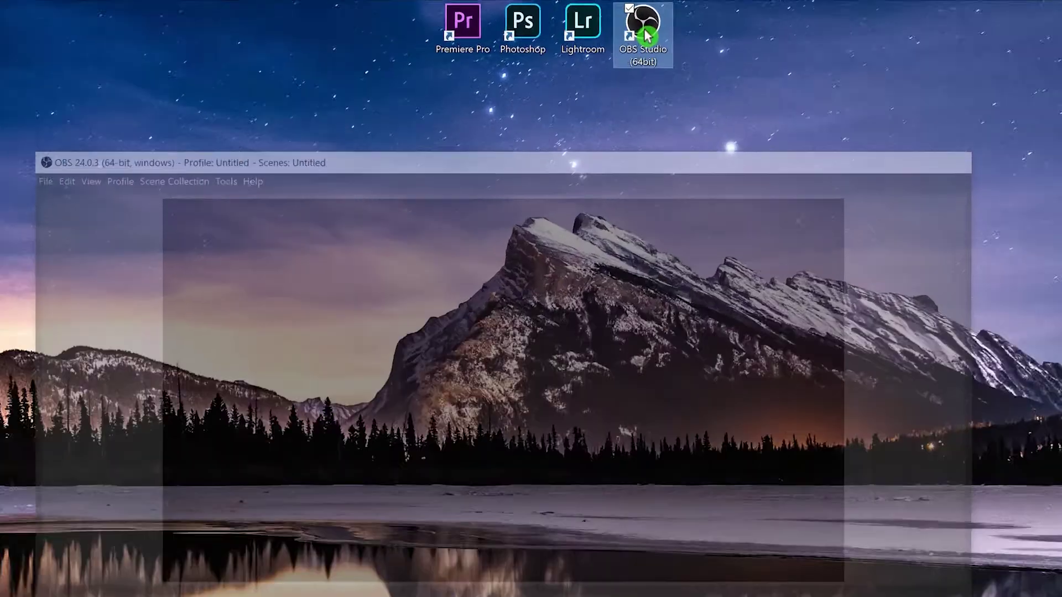
# Relaunch OBS Studio on integrated graphics, then close it again
pyautogui.rightClick(608, 23)
pyautogui.moveTo(553, 72)
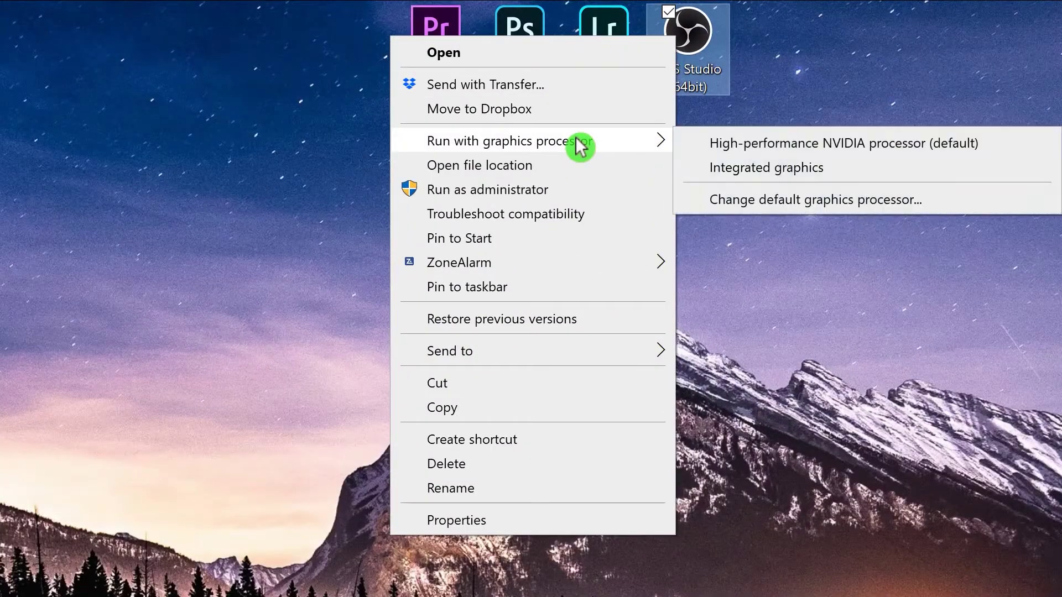
pyautogui.click(774, 169)
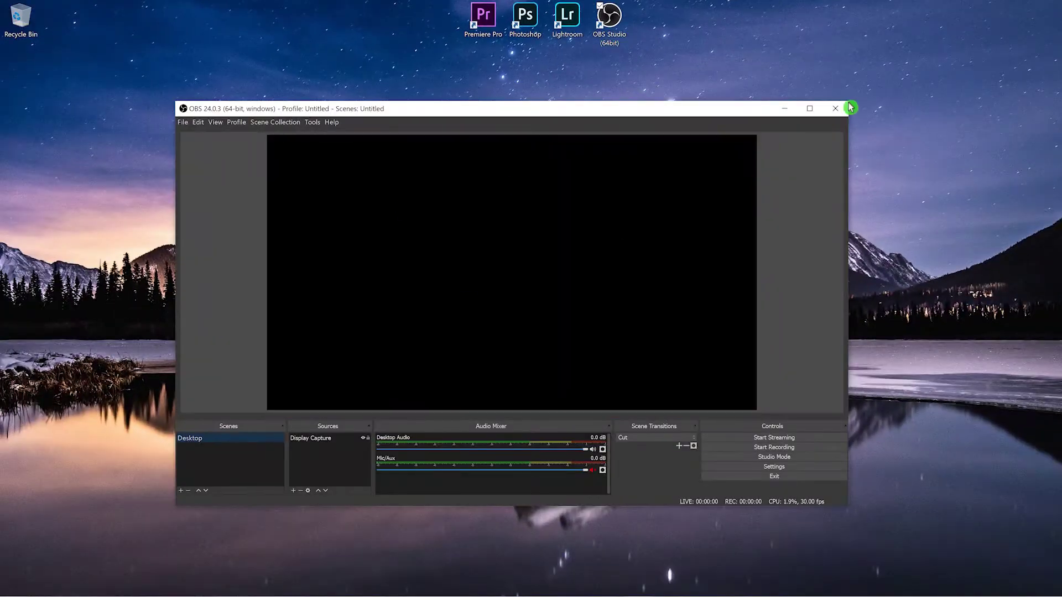
pyautogui.click(836, 108)
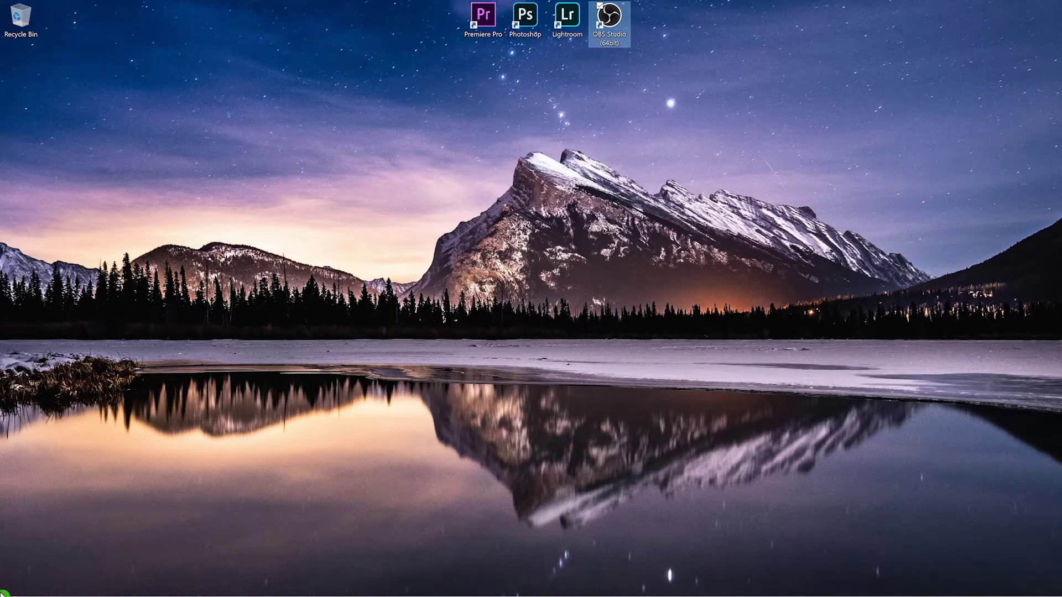
pyautogui.moveTo(3, 592)
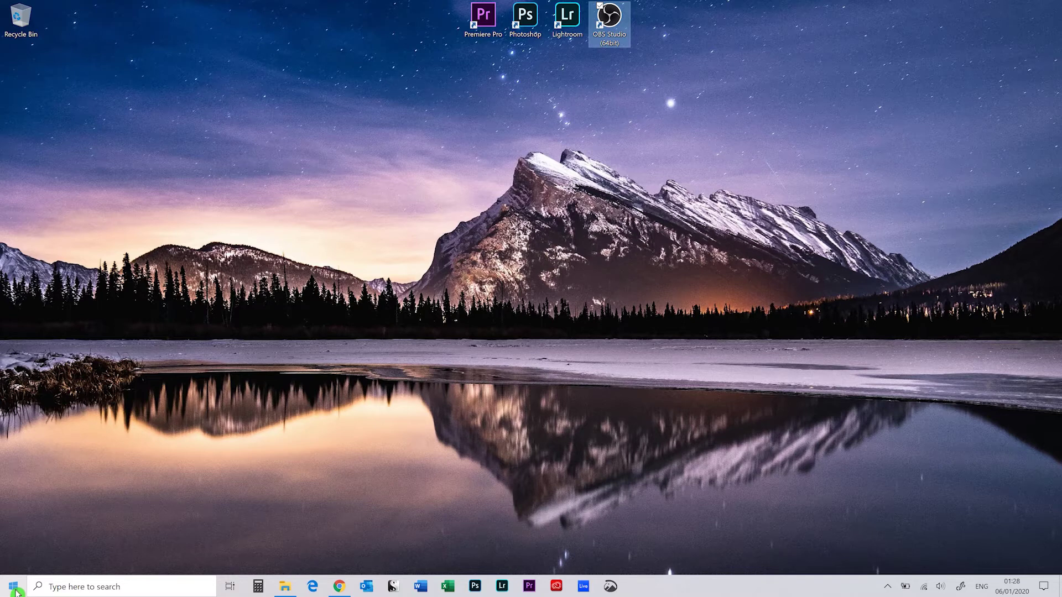
# Open the Graphics settings page in Windows System settings
pyautogui.rightClick(16, 589)
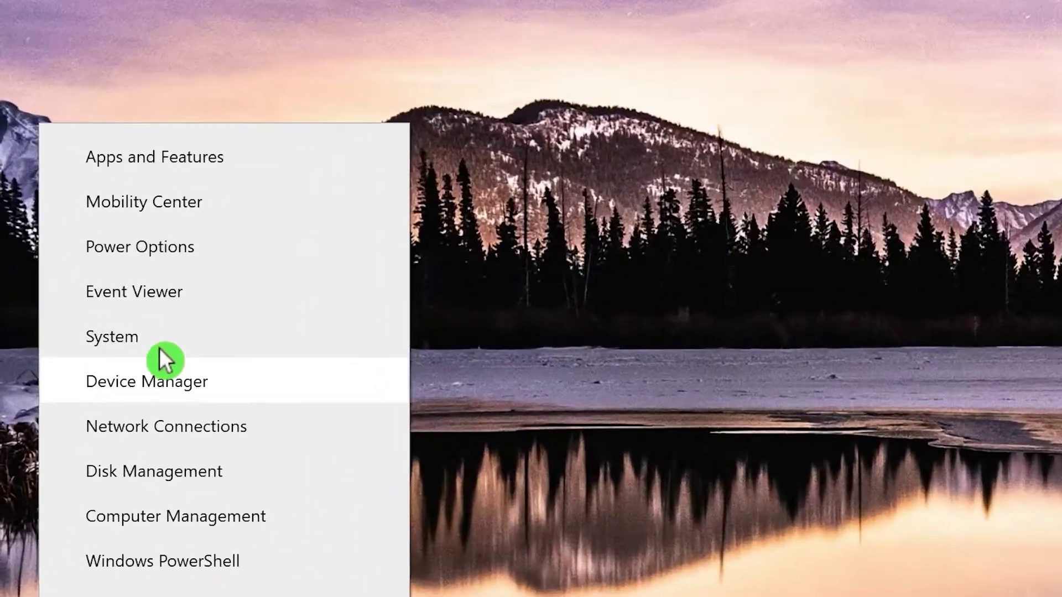
pyautogui.click(53, 334)
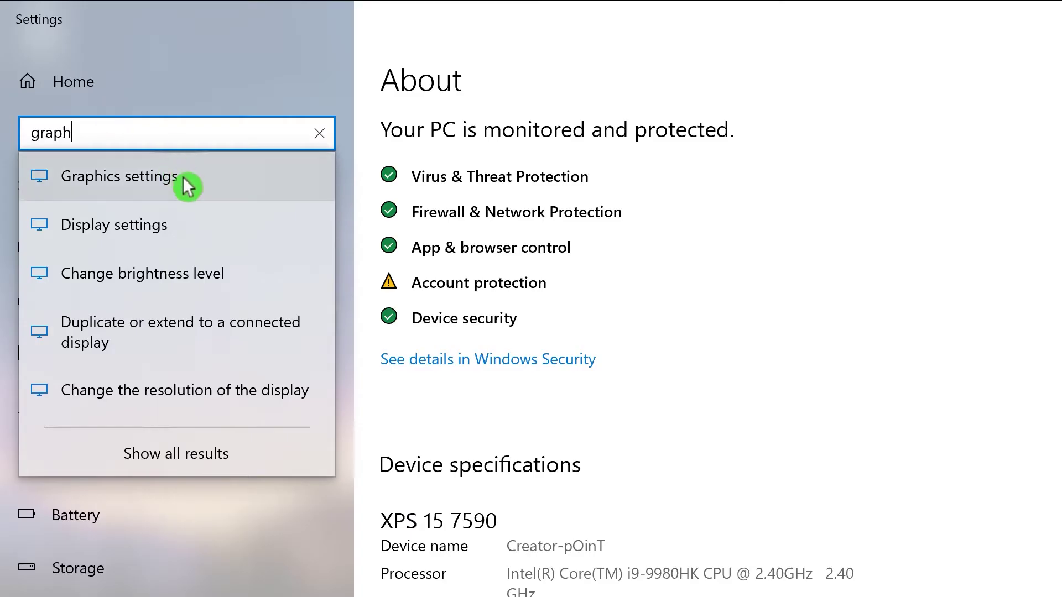
pyautogui.click(203, 178)
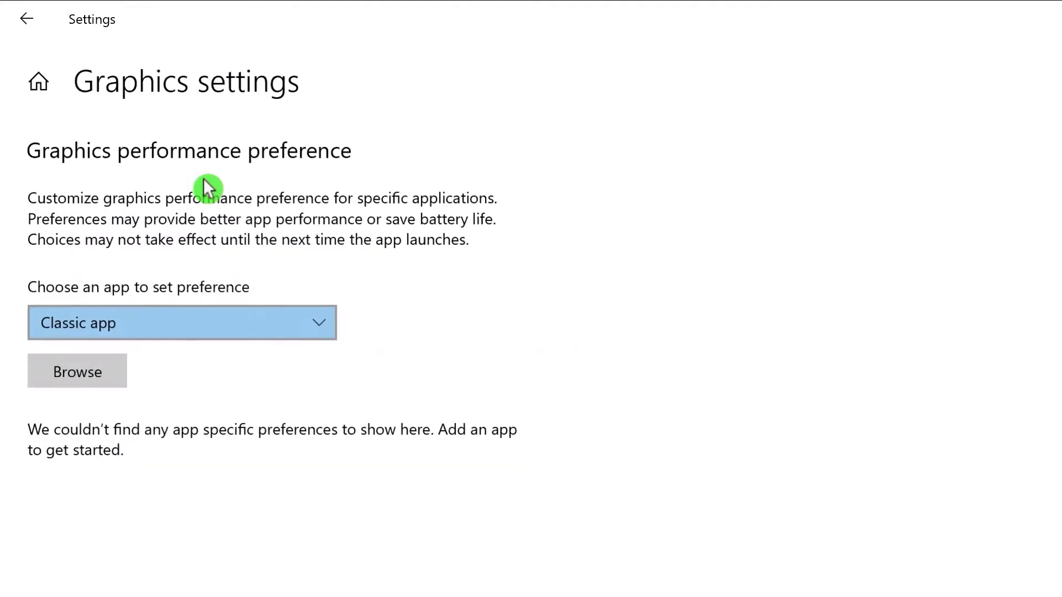
# Add obs64.exe from C:\Program Files\obs-studio\bin\64bit as a Classic app
pyautogui.click(198, 318)
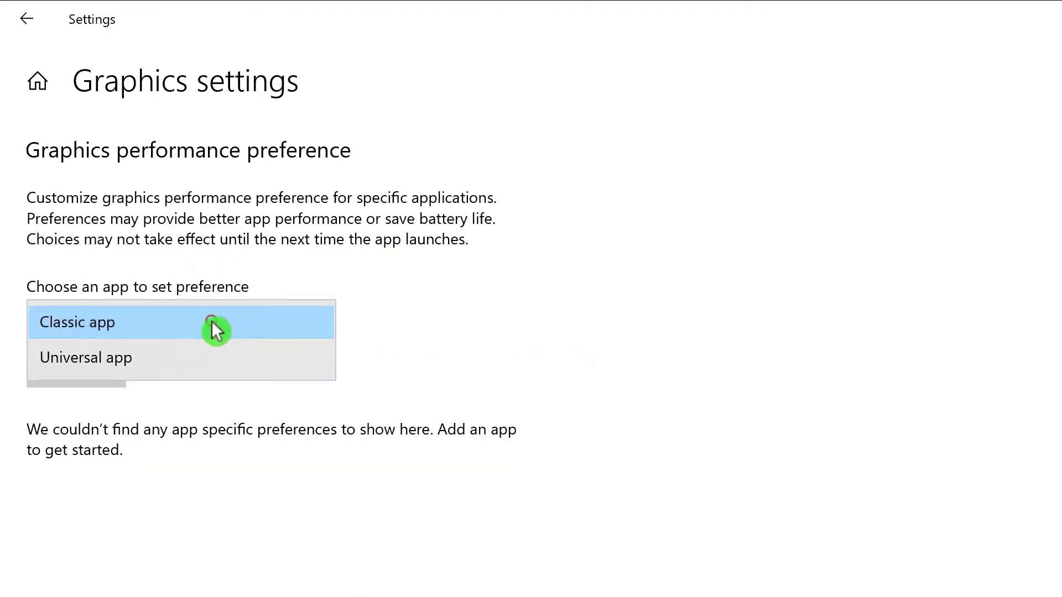
pyautogui.click(178, 323)
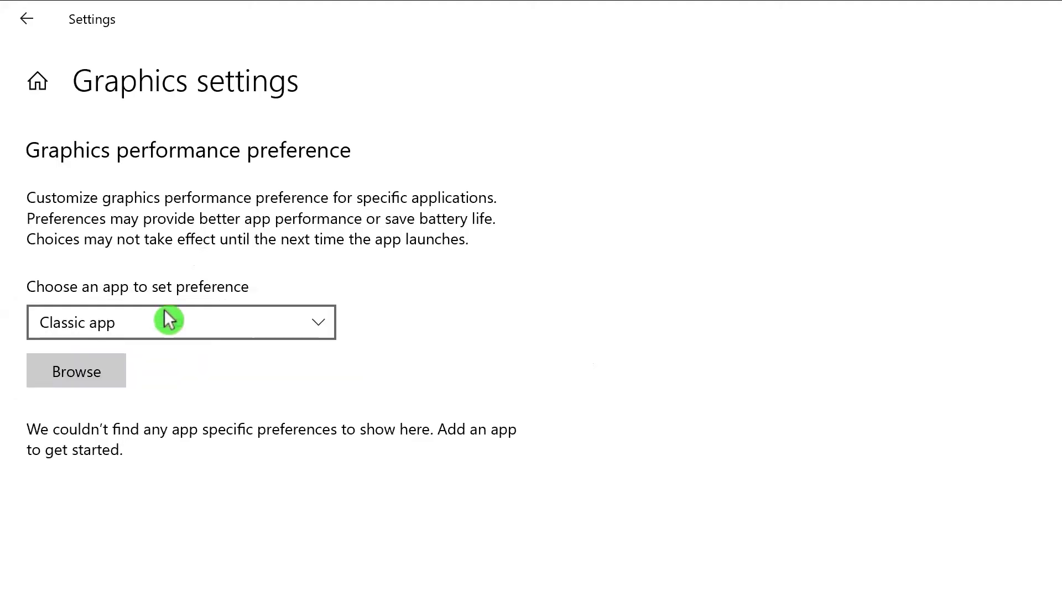
pyautogui.click(95, 375)
pyautogui.click(171, 34)
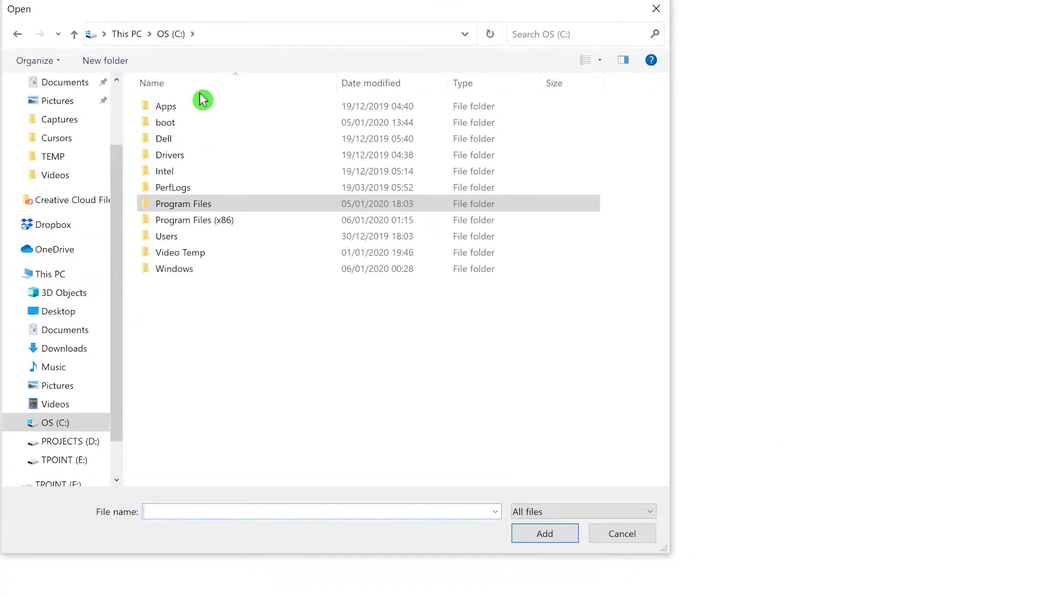
pyautogui.doubleClick(232, 205)
pyautogui.doubleClick(230, 343)
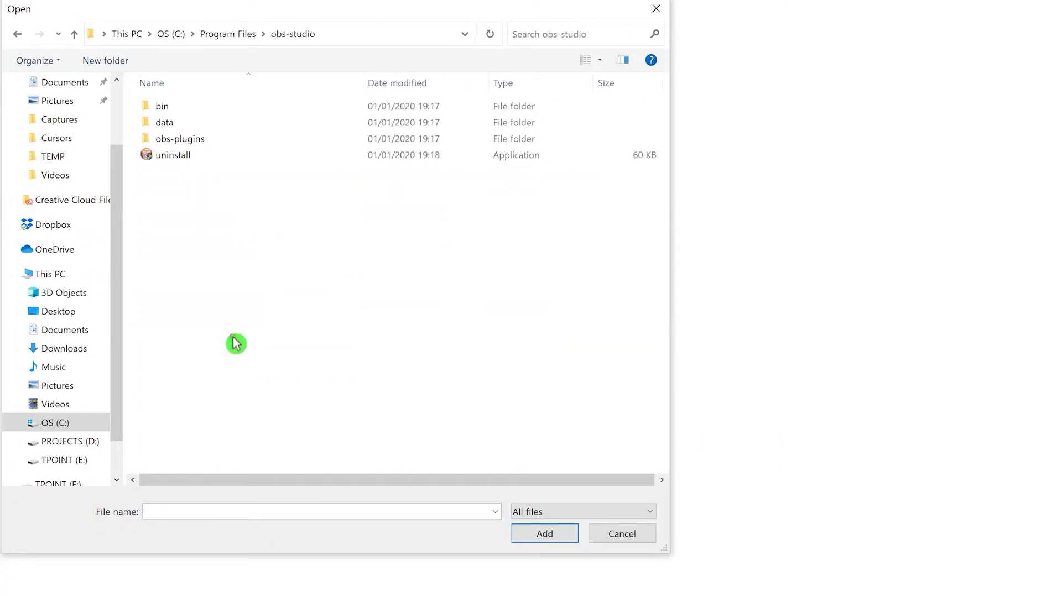
pyautogui.doubleClick(178, 112)
pyautogui.doubleClick(199, 111)
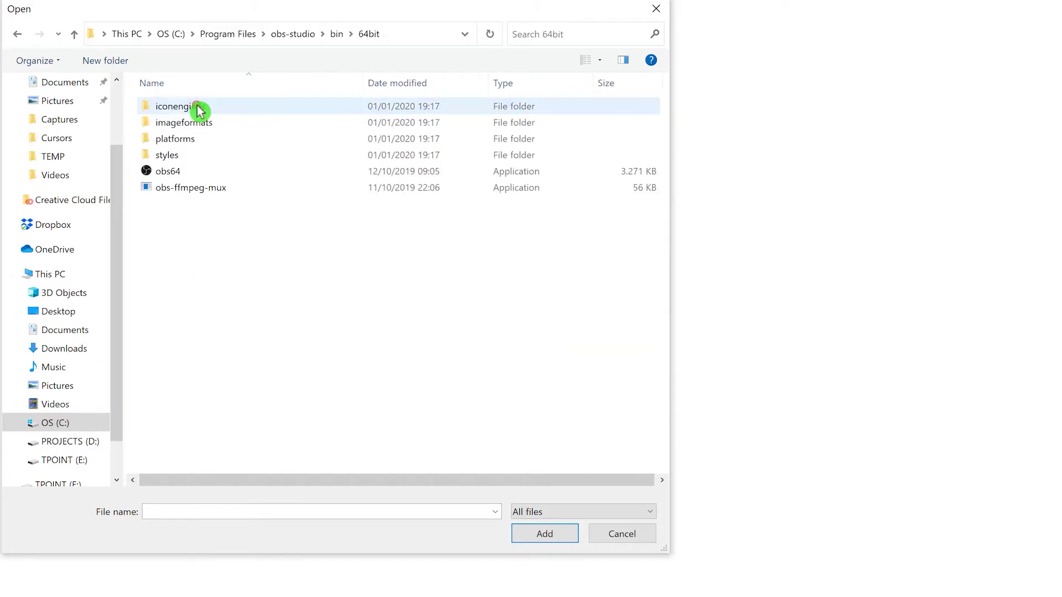
pyautogui.doubleClick(210, 174)
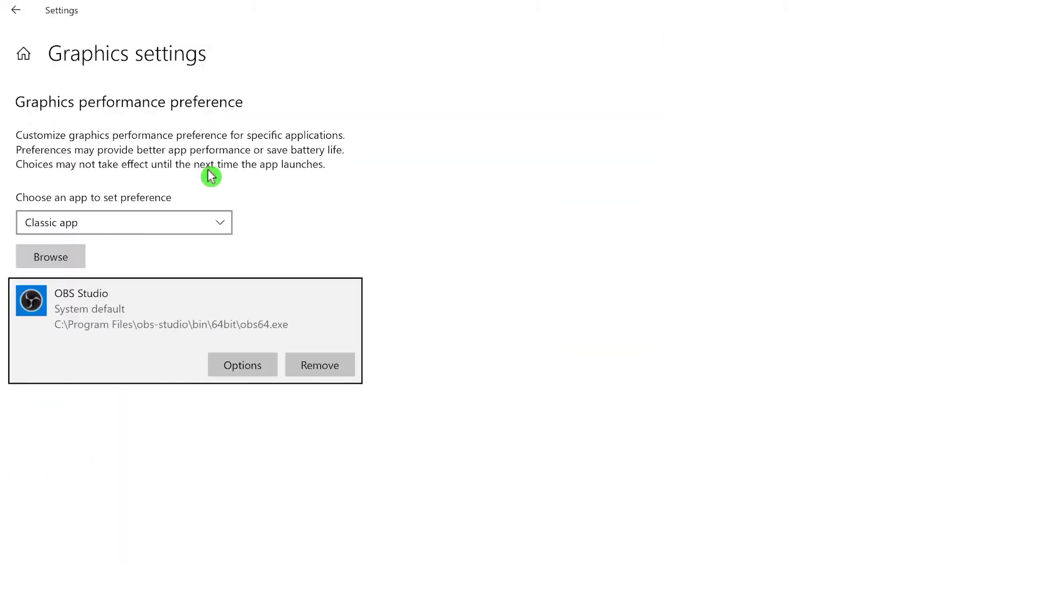
# Save OBS Studio's GPU preference as Power saving, then test-launch and close OBS
pyautogui.click(243, 361)
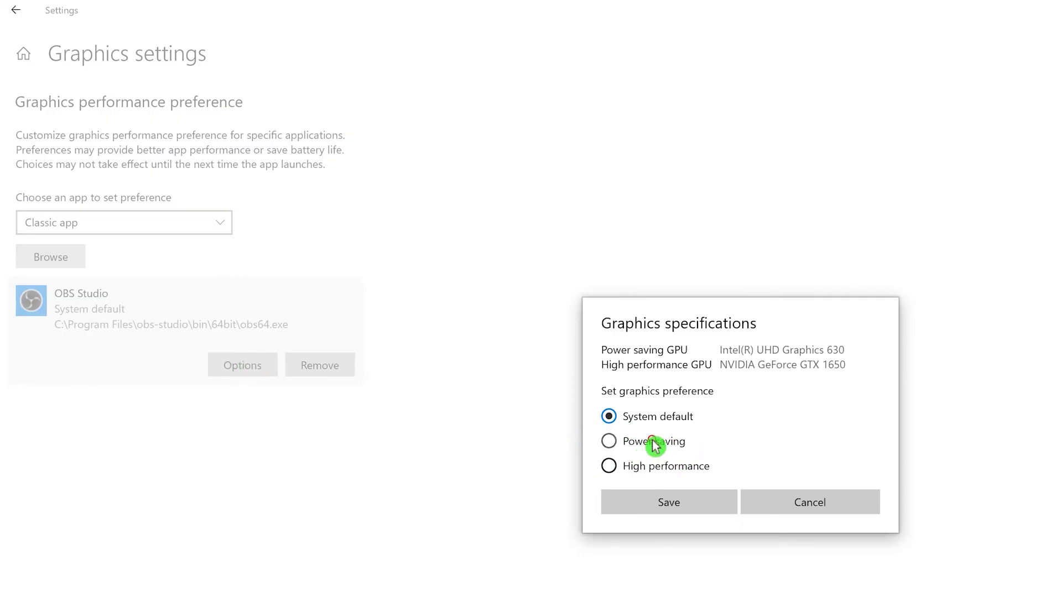
pyautogui.click(686, 510)
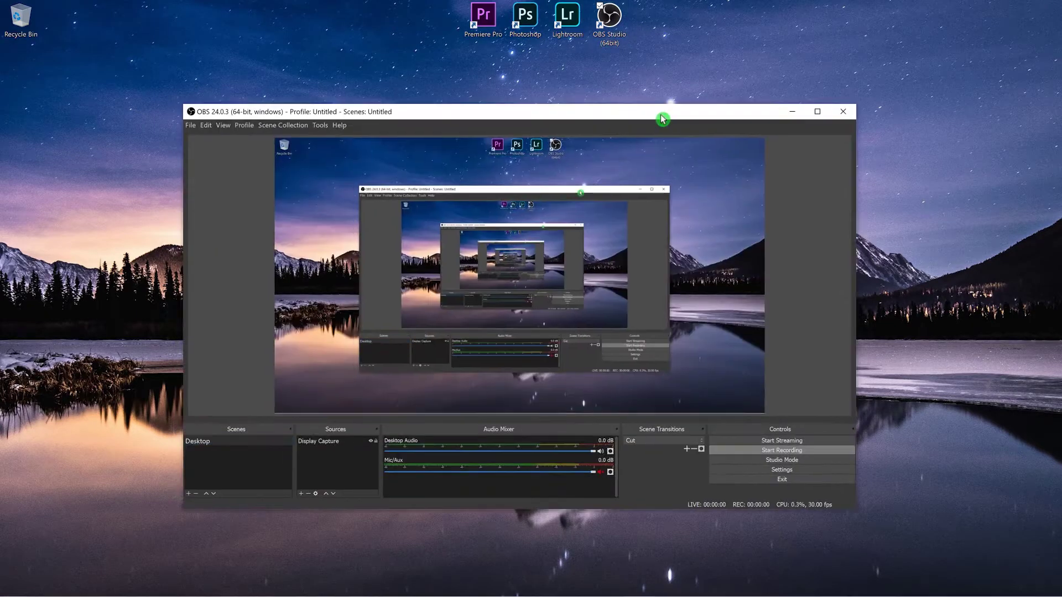
pyautogui.moveTo(664, 118); pyautogui.dragTo(639, 143)
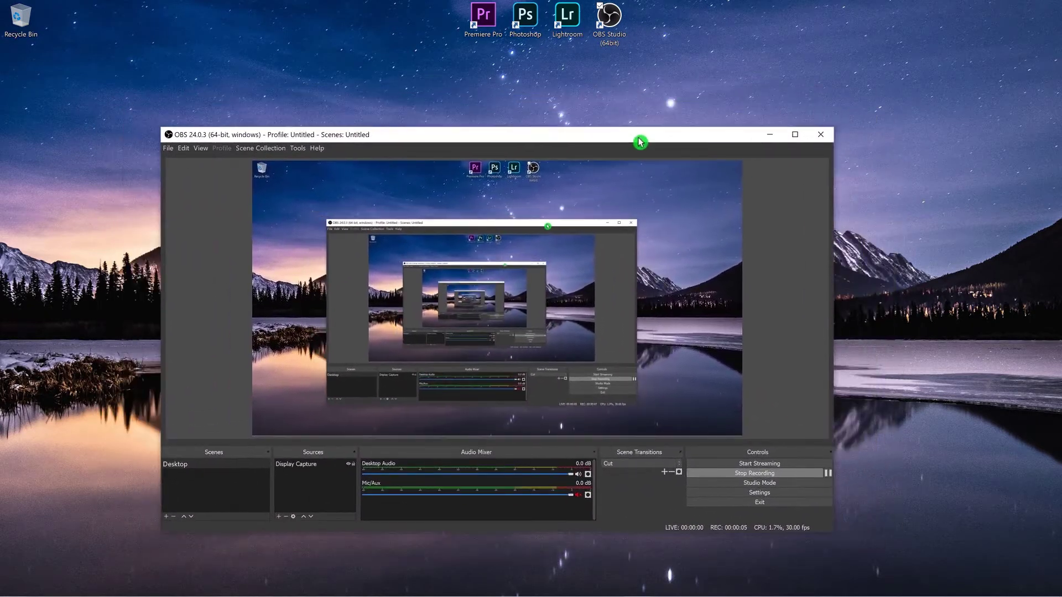
pyautogui.click(826, 137)
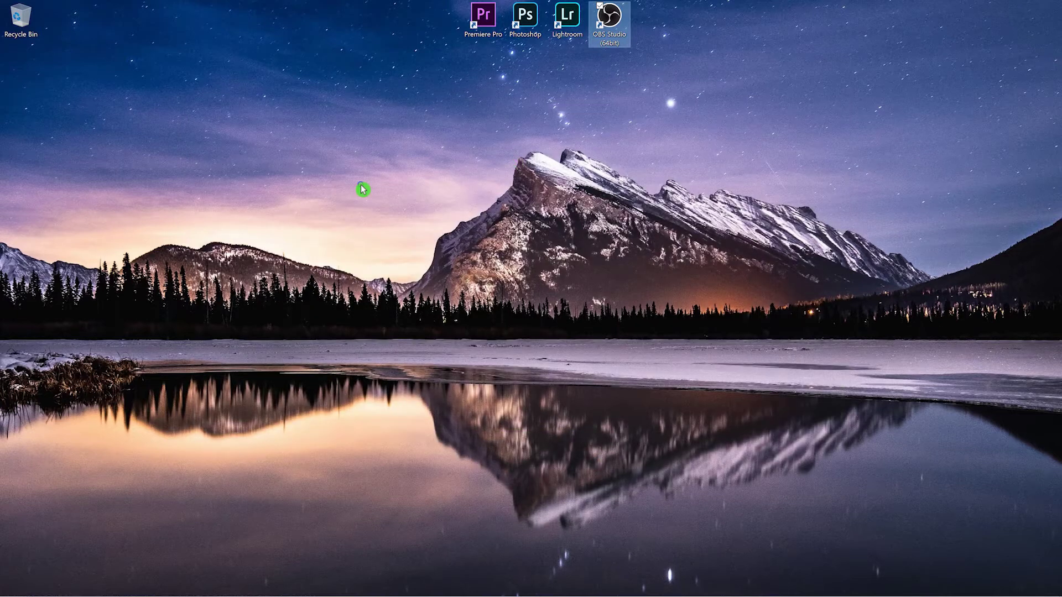
pyautogui.rightClick(363, 190)
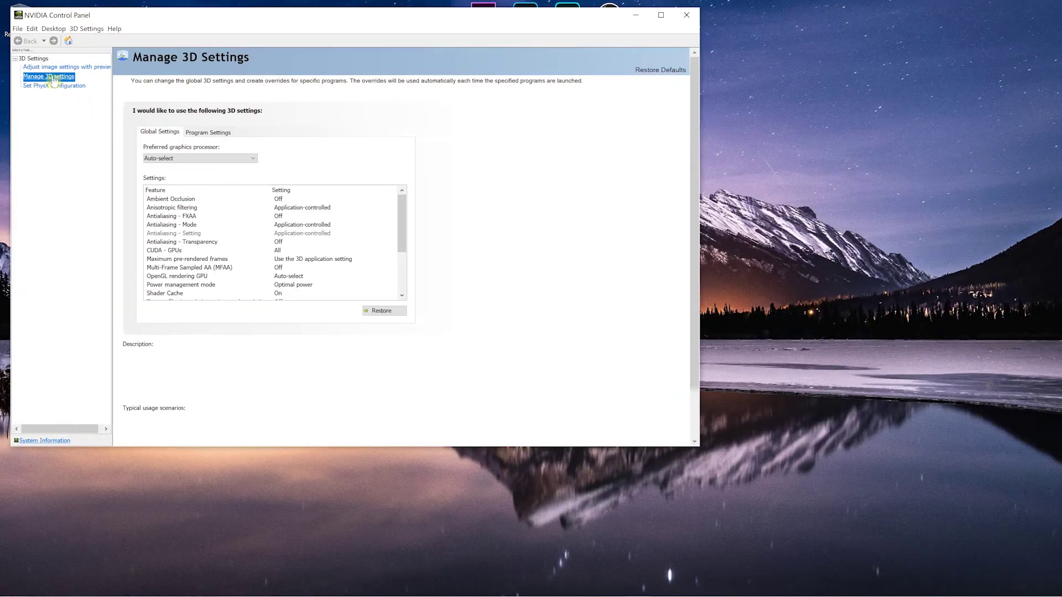
# In Program Settings, select OBS Studio and set its processor to Integrated graphics
pyautogui.click(203, 136)
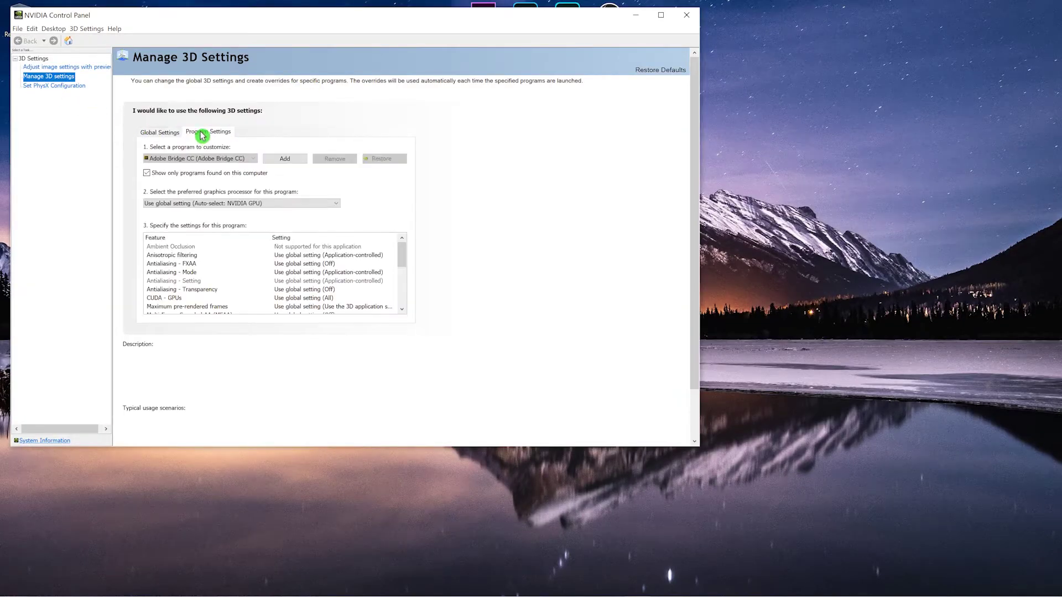
pyautogui.click(197, 161)
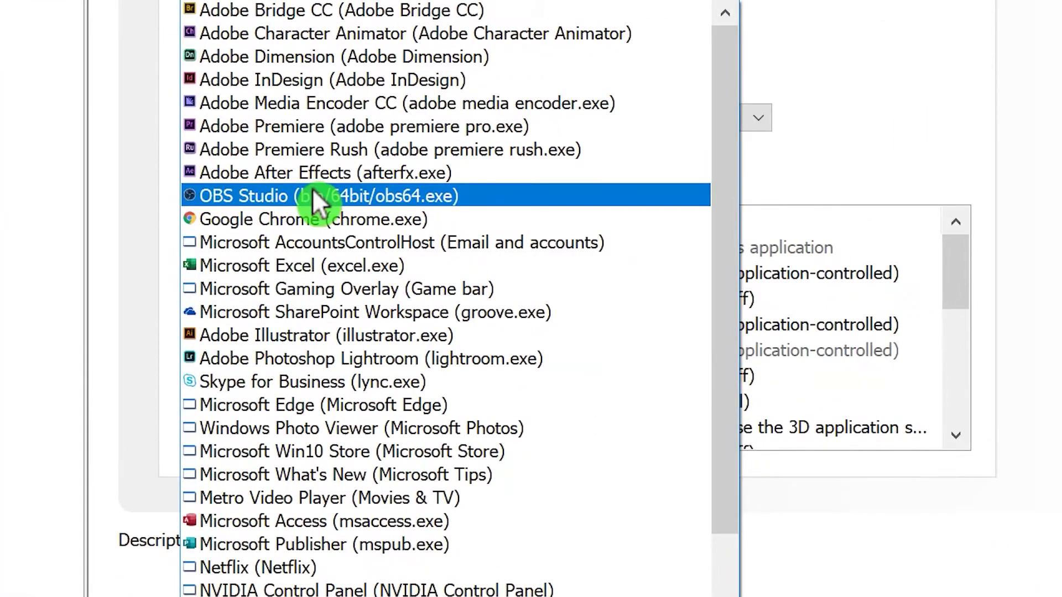
pyautogui.click(313, 191)
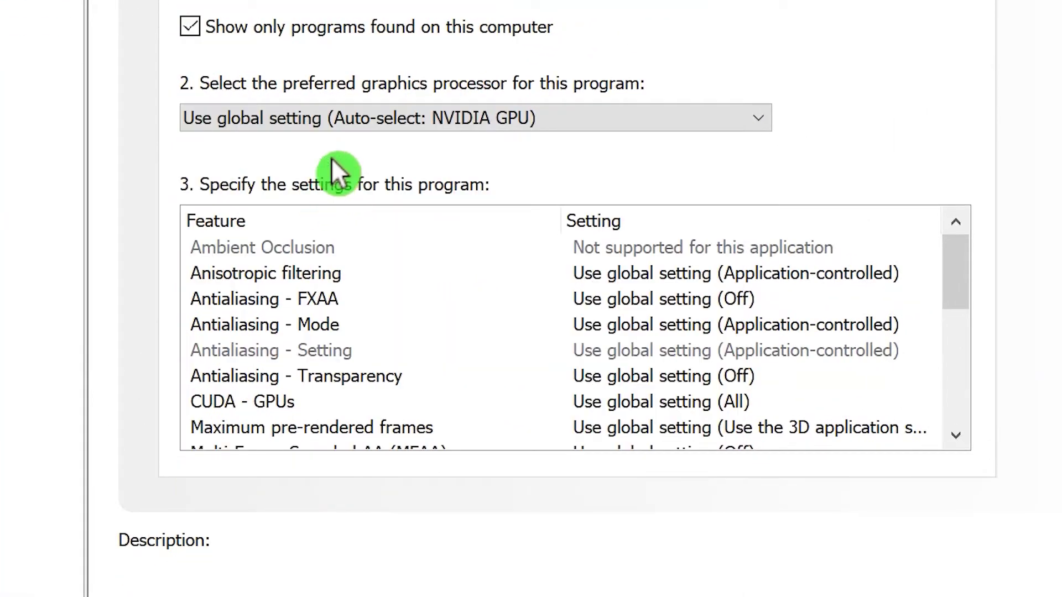
pyautogui.click(580, 125)
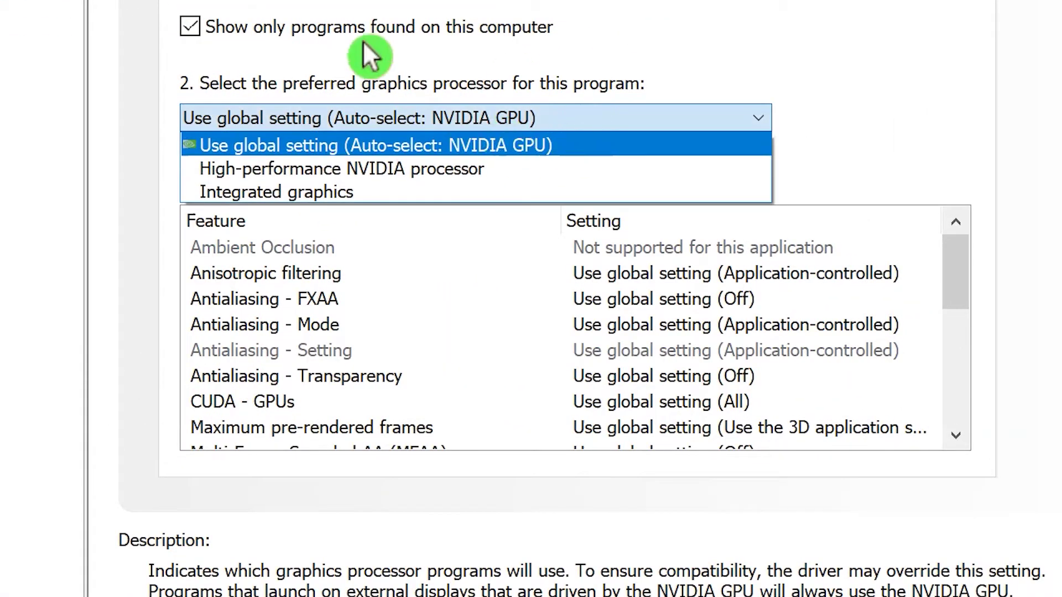
pyautogui.click(313, 195)
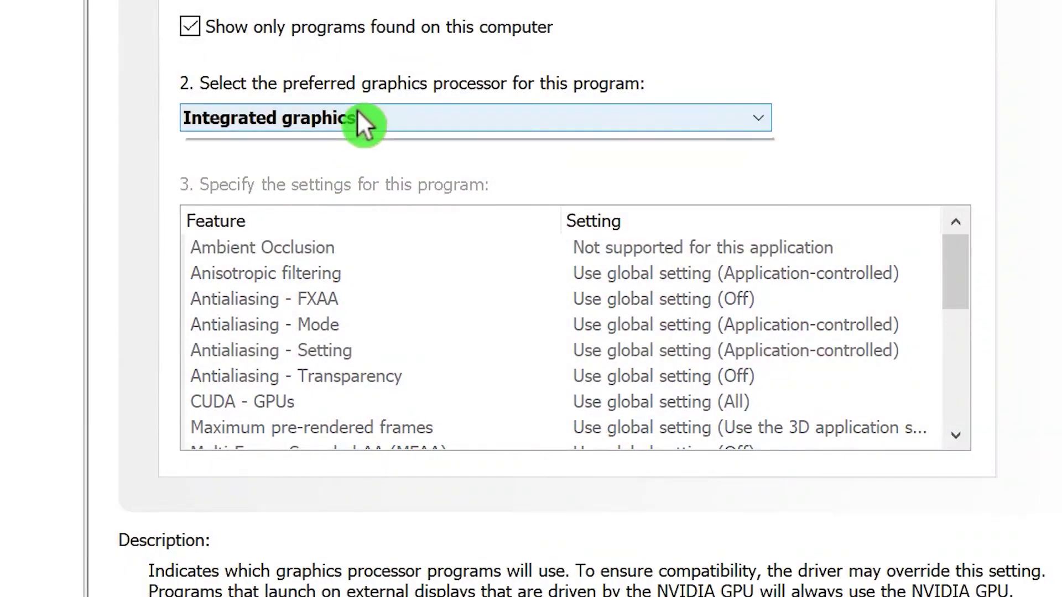
# Return OBS Studio's processor to the global Auto-select setting, apply, and close the panel
pyautogui.click(357, 109)
pyautogui.click(366, 167)
pyautogui.click(368, 118)
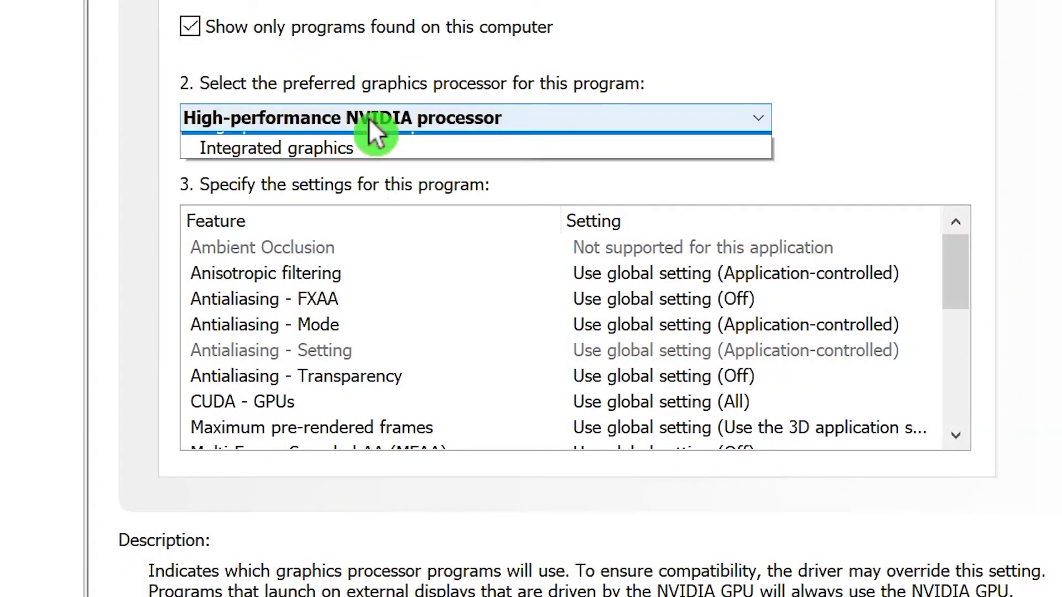
pyautogui.click(367, 141)
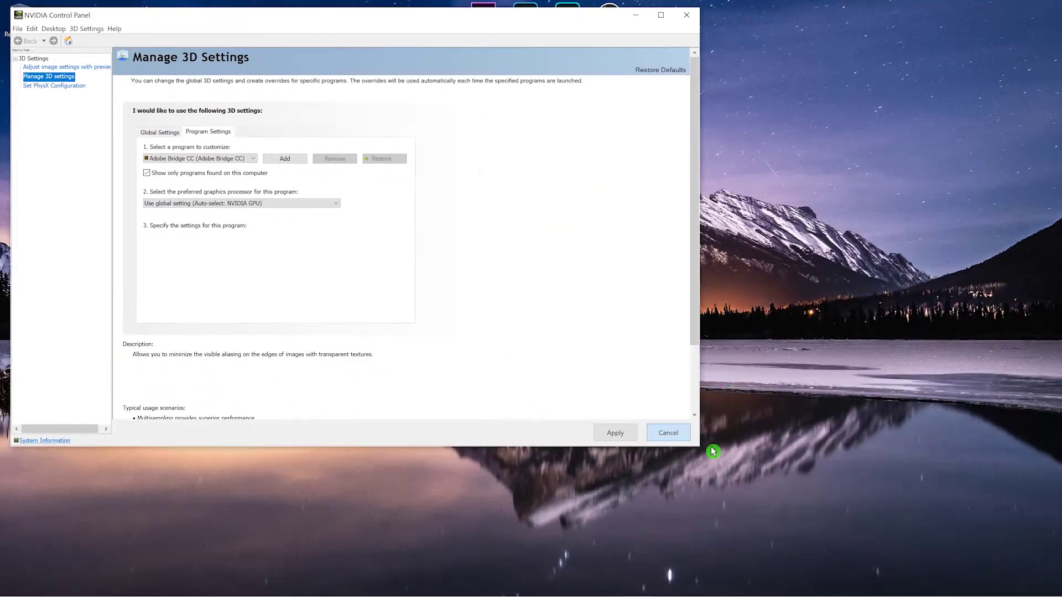
pyautogui.click(671, 432)
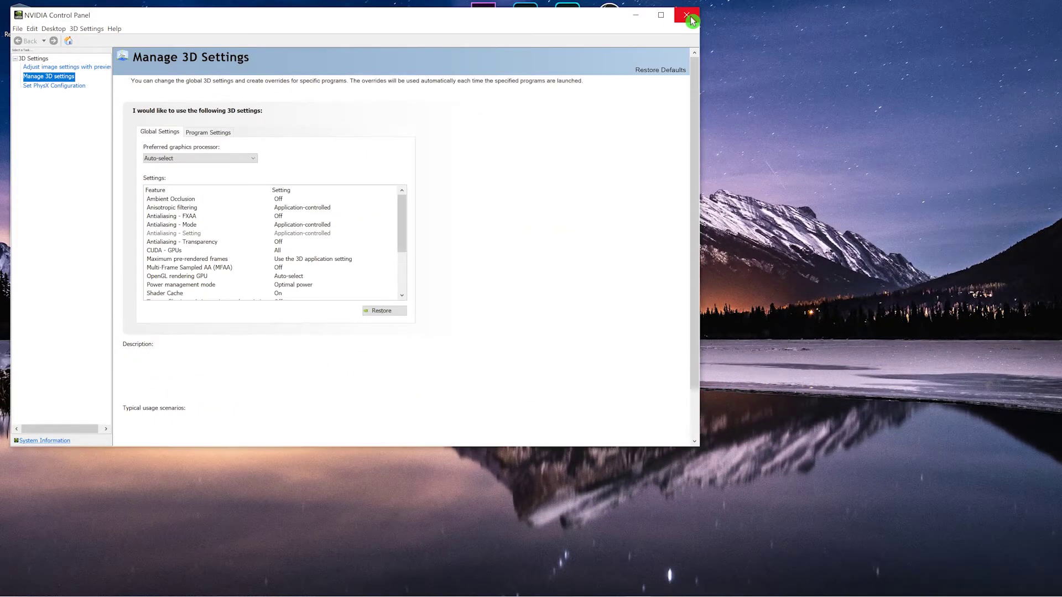
pyautogui.click(691, 21)
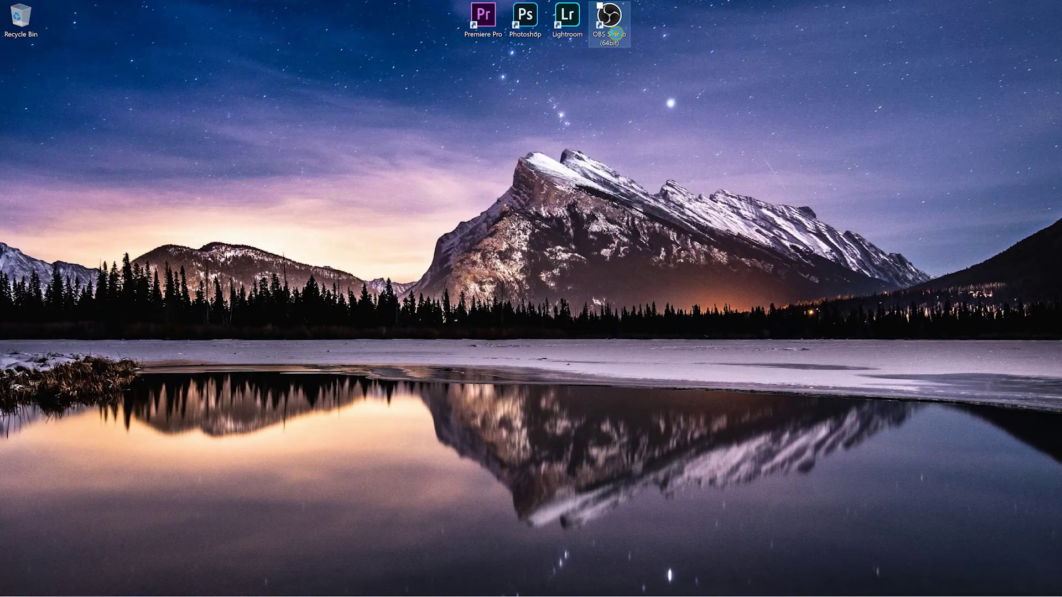
pyautogui.rightClick(616, 33)
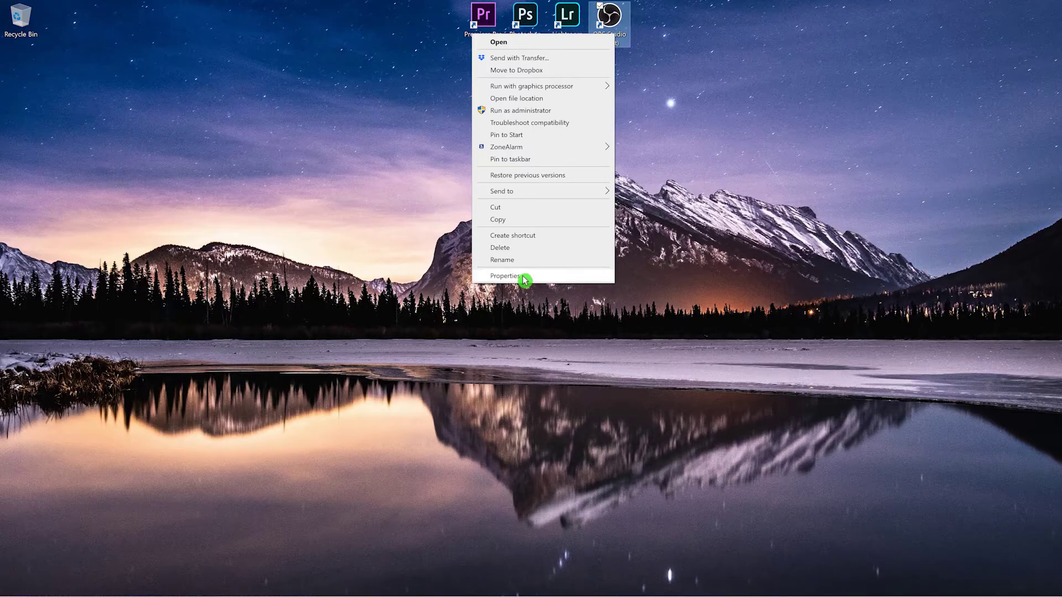
# Set obs64 to Windows 7 compatibility mode and run as administrator, then close Explorer
pyautogui.click(505, 276)
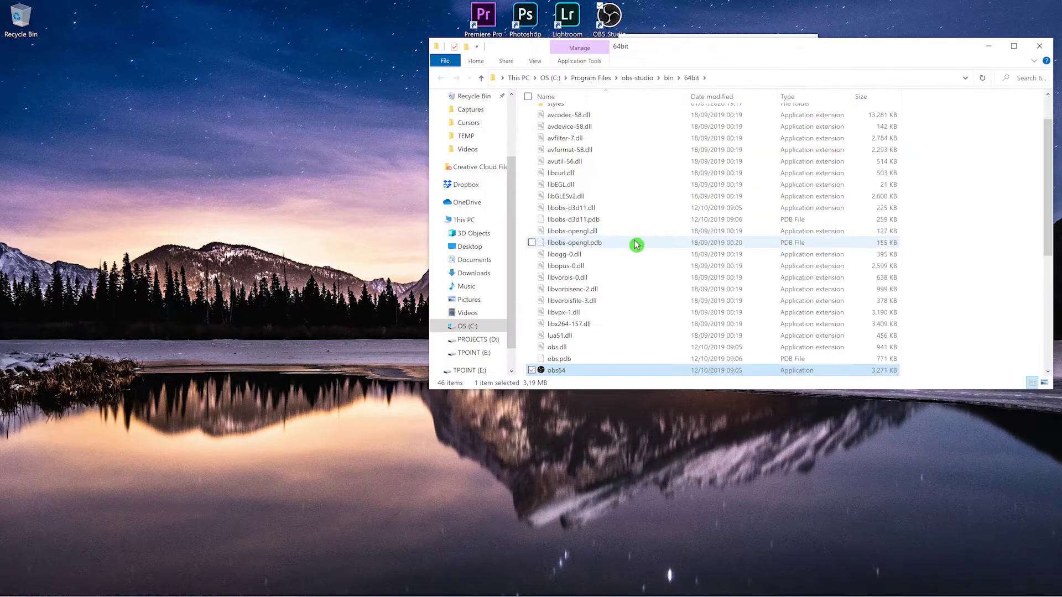
pyautogui.hotkey('shift', 'F10')
pyautogui.press('r')
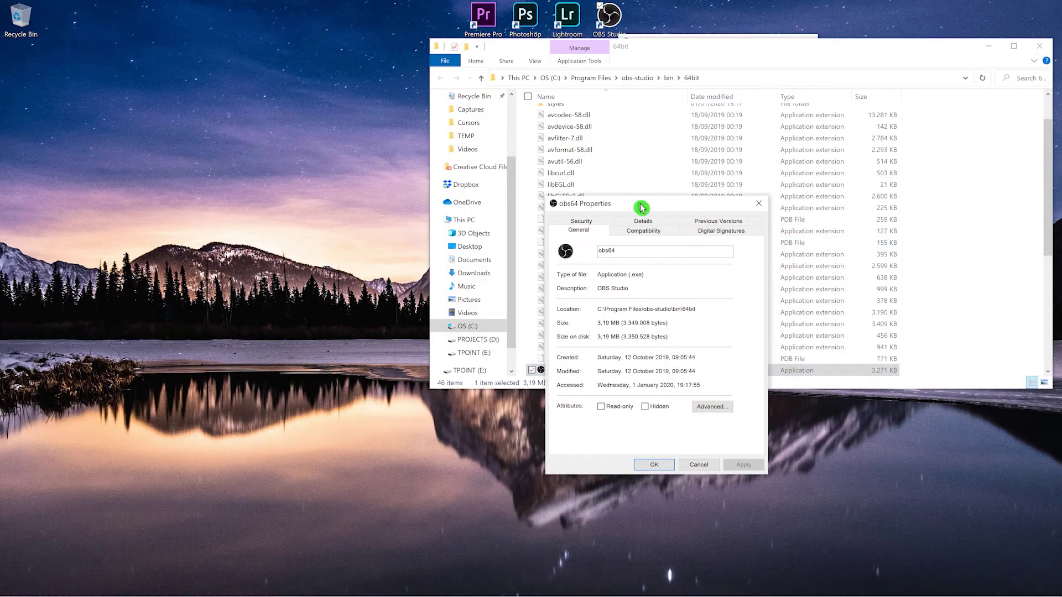
pyautogui.click(655, 230)
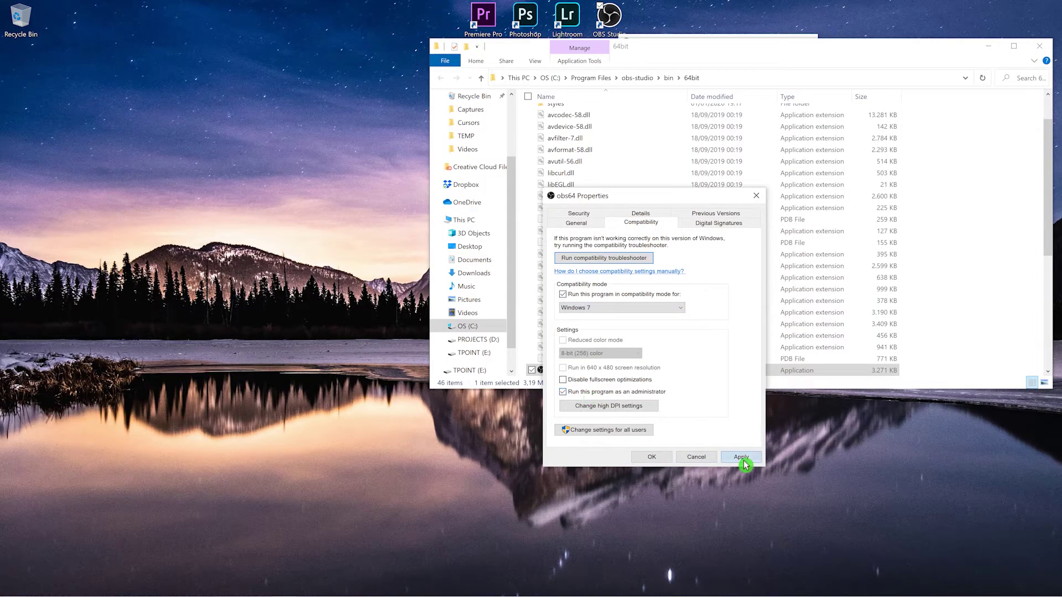
pyautogui.click(650, 458)
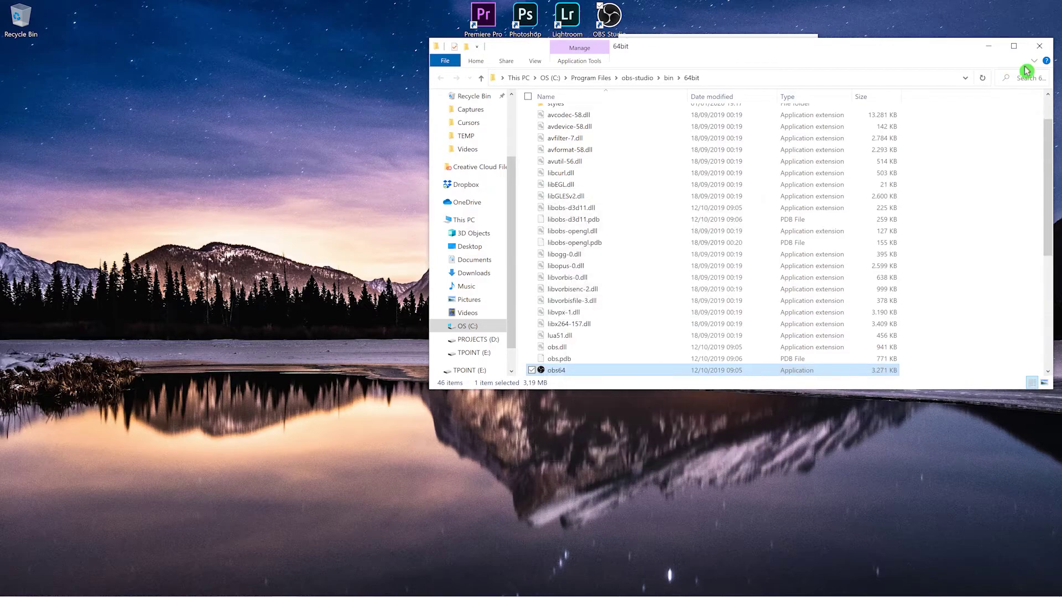
pyautogui.click(1042, 51)
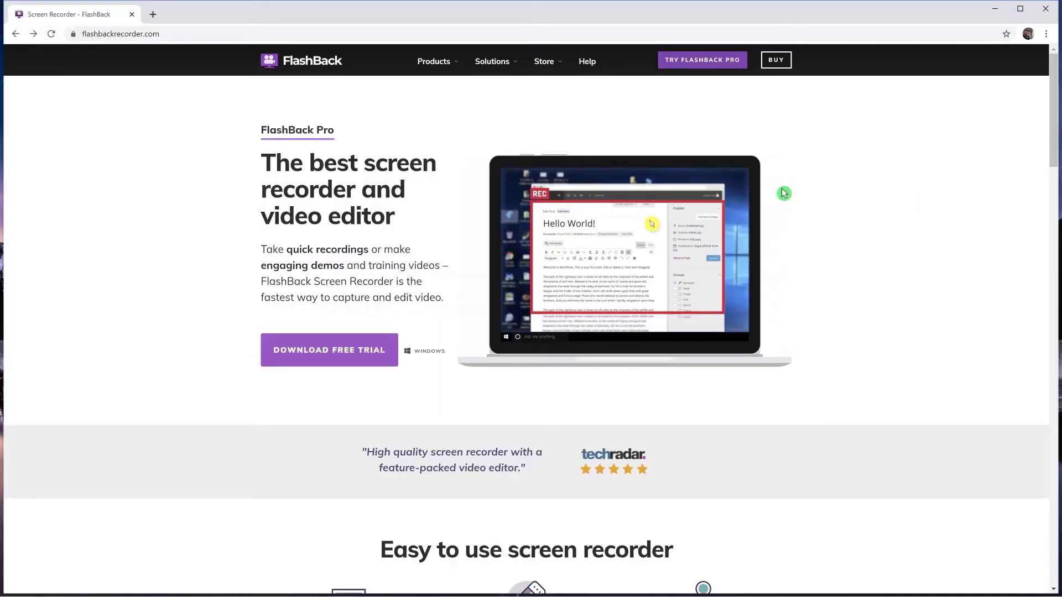
# Scroll flashbackrecorder.com down to the Easy to use screen recorder features section
pyautogui.moveTo(1053, 118); pyautogui.dragTo(1054, 203)
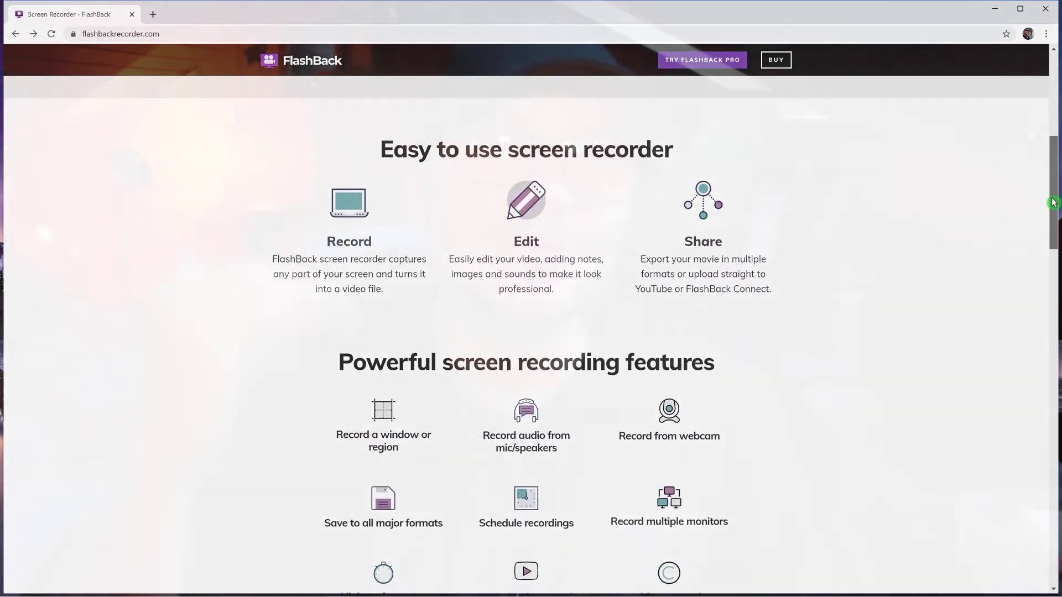